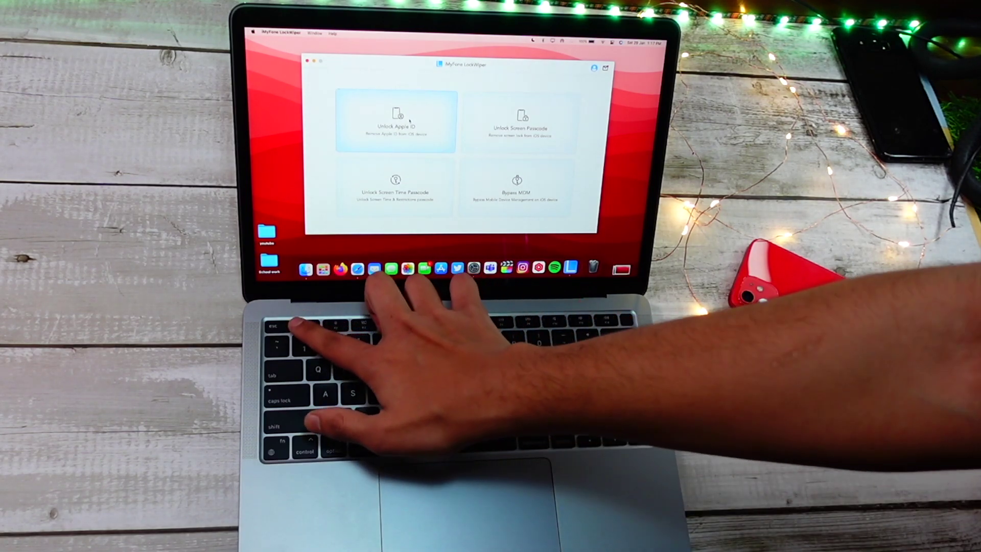
- Raise the laptop screen brightness with the F2 key
{"action": "key", "text": "F2"}
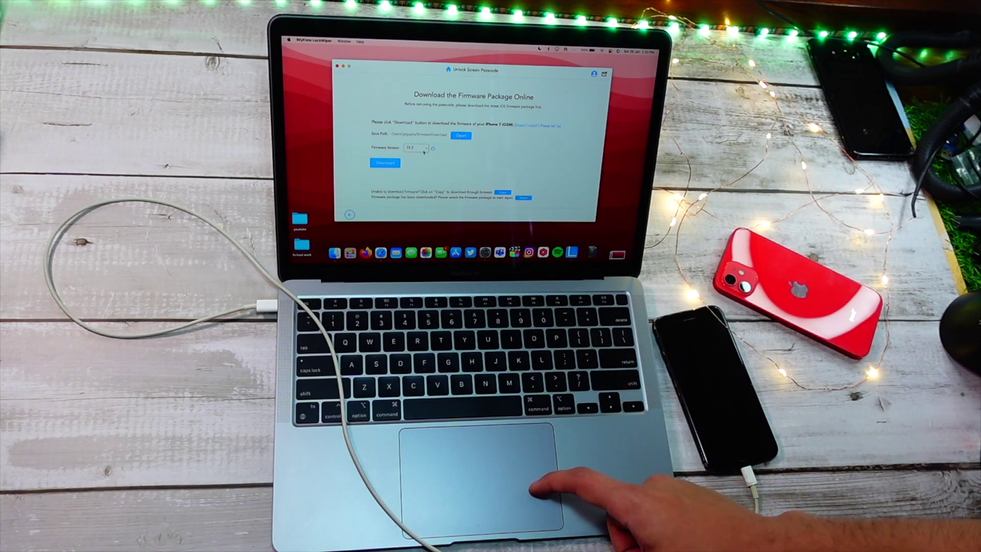
- Download the iOS firmware package for the connected iPhone 7
{"action": "left_click", "coordinate": [386, 163]}
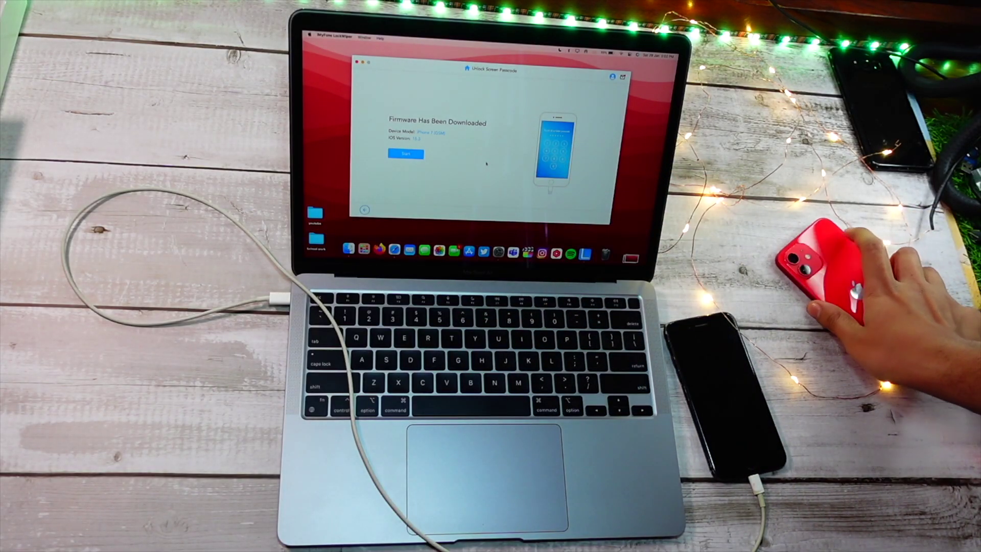
- Start extracting the downloaded firmware package until extraction completes
{"action": "left_click", "coordinate": [398, 155]}
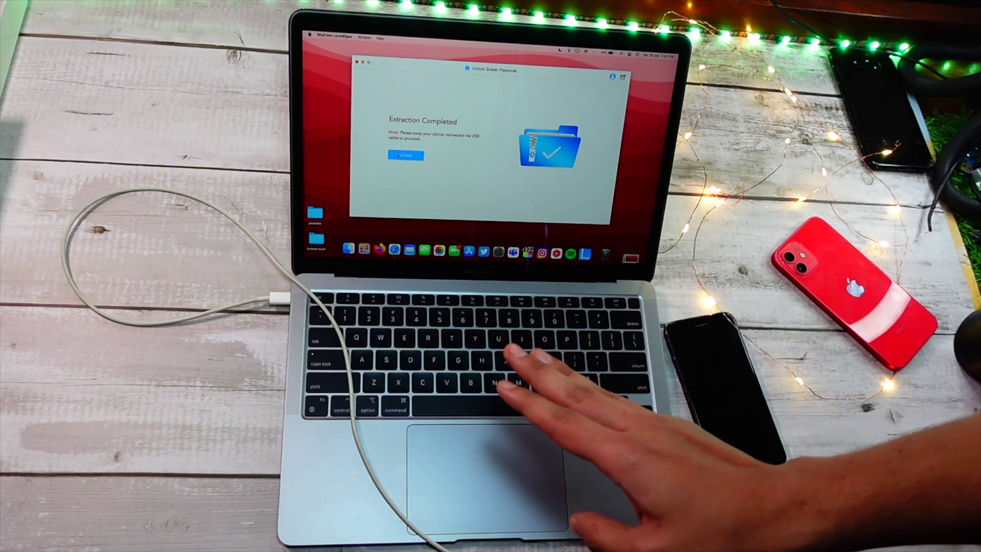
- Start unlocking the iPhone with the extracted firmware
{"action": "left_click", "coordinate": [405, 155]}
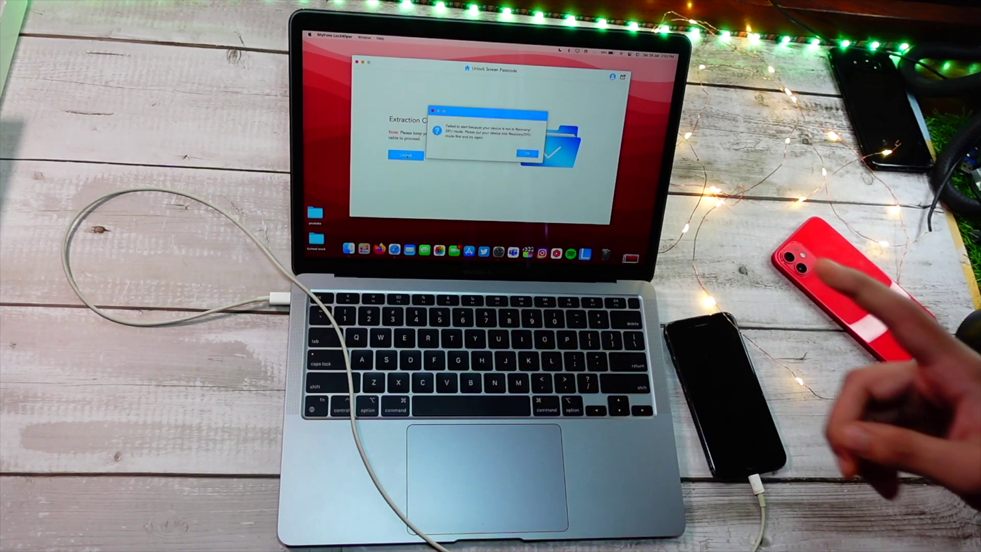